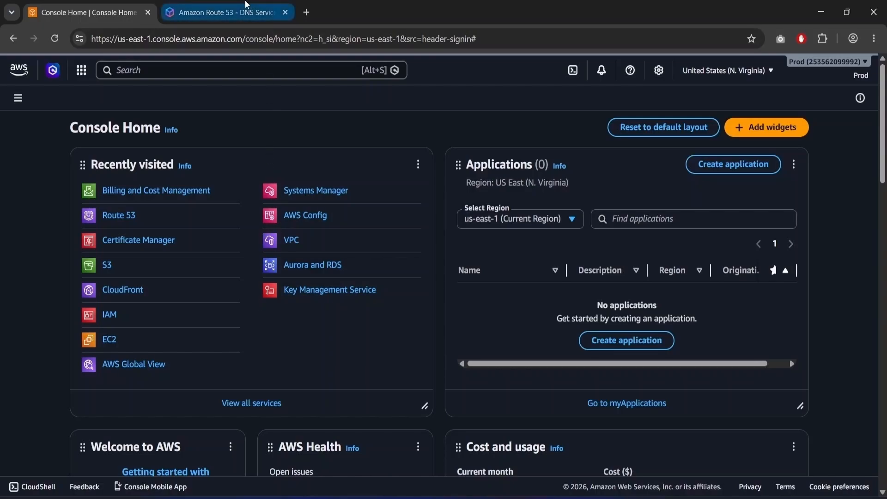
Step: Search the AWS console for "route 53" and open the Route 53 service dashboard
click(222, 12)
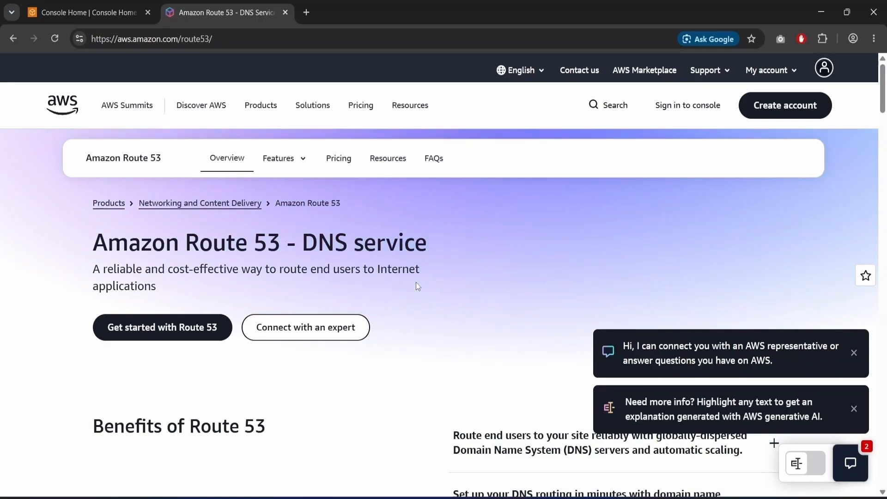
click(116, 4)
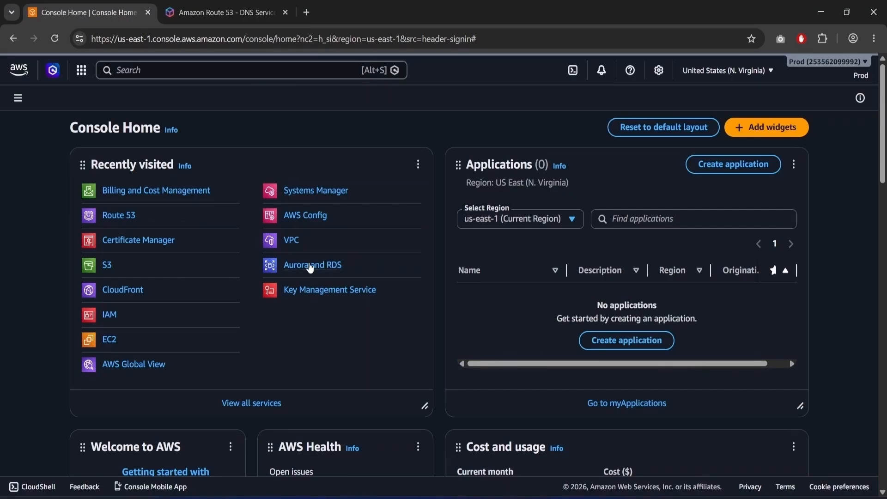
click(172, 72)
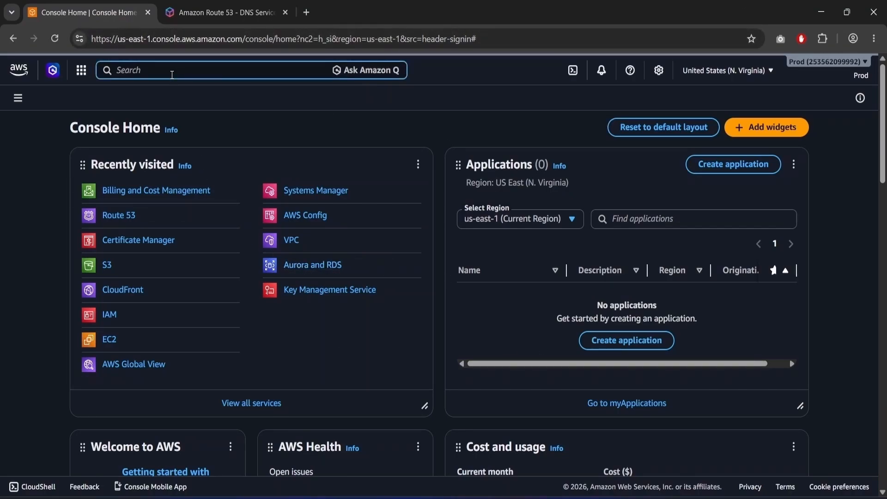
text(route 53)
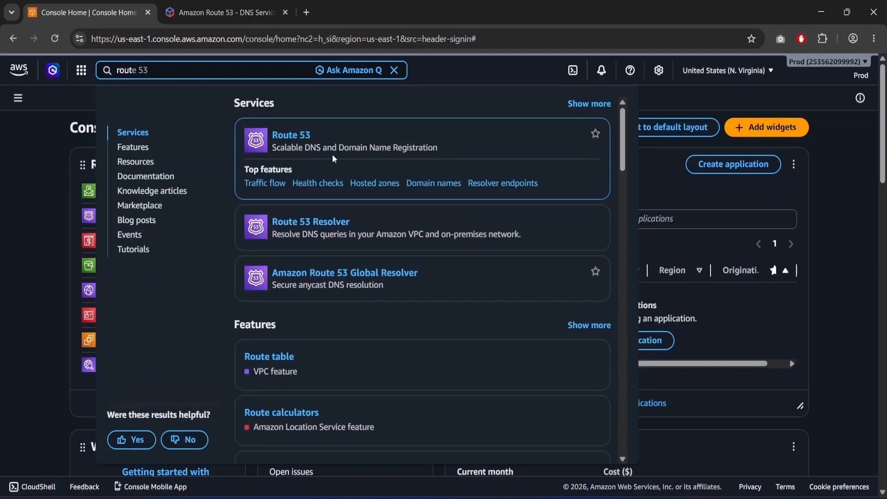
click(294, 139)
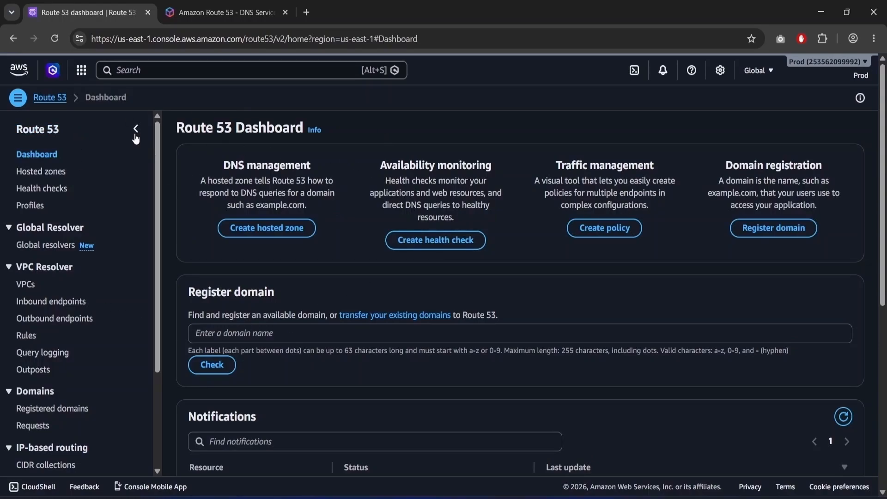
Step: Check the availability of the domain cyberwithafshan.click for registration
double_click(222, 294)
triple_click(223, 294)
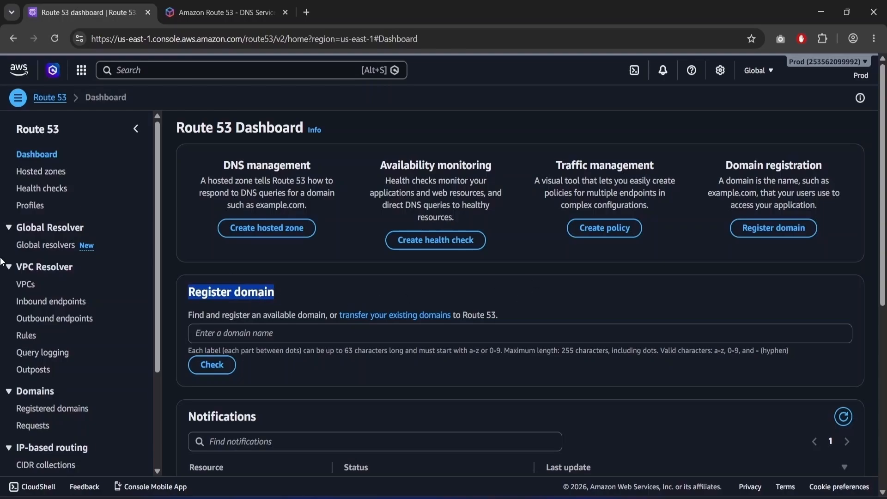
click(336, 332)
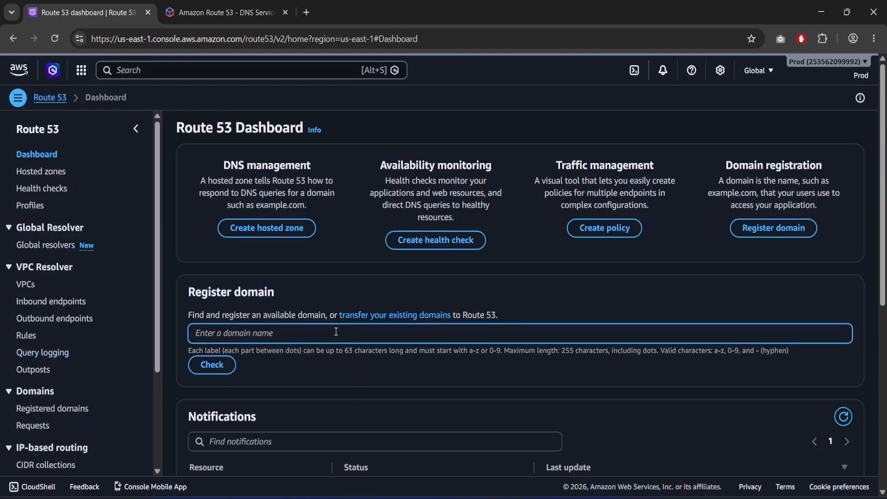
text(cyberwithafshan)
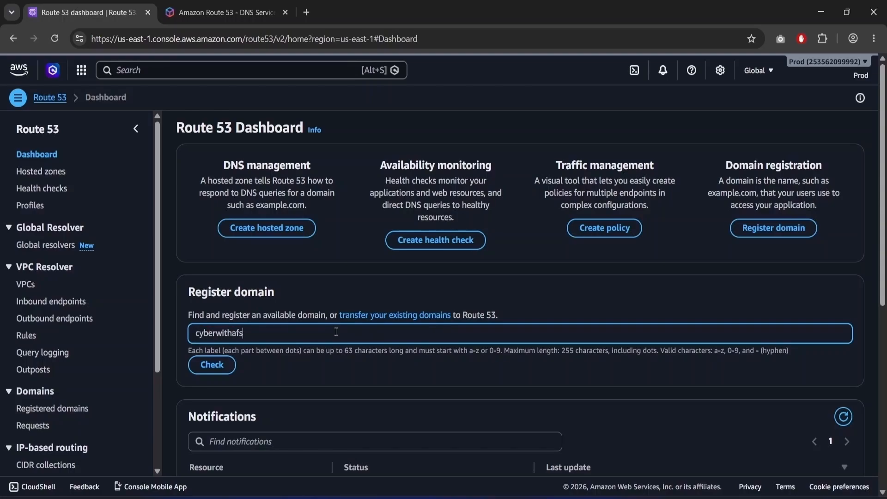
text(.click)
double_click(336, 332)
click(226, 366)
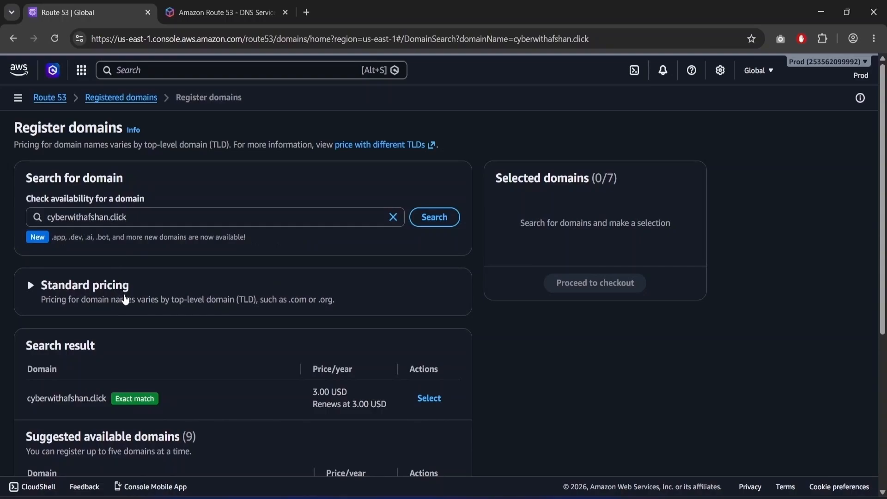
Step: Compare the yearly price of cyberwithafshan.click with the prices of the suggested available domains
drag(22, 405, 108, 405)
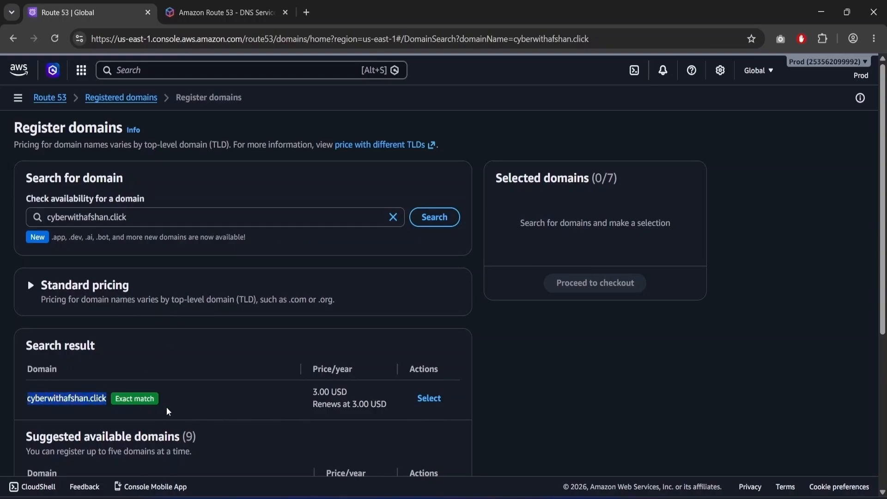
scroll(167, 411, down, 1)
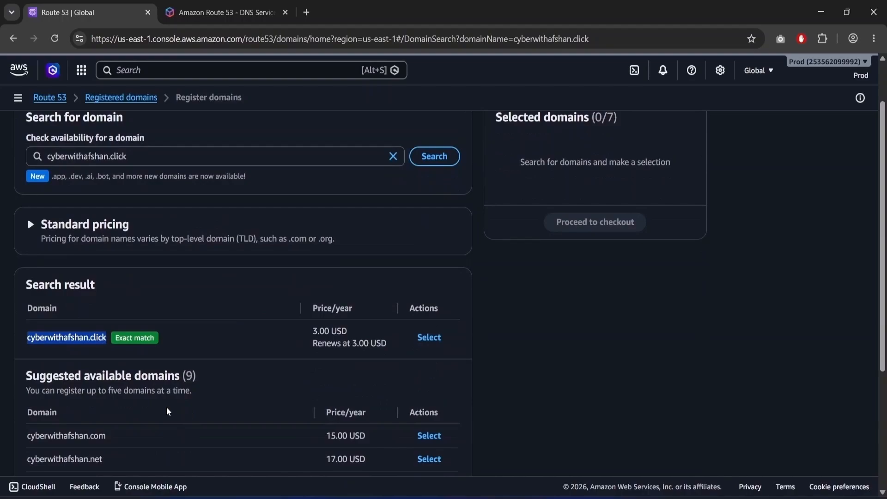
scroll(166, 411, down, 3)
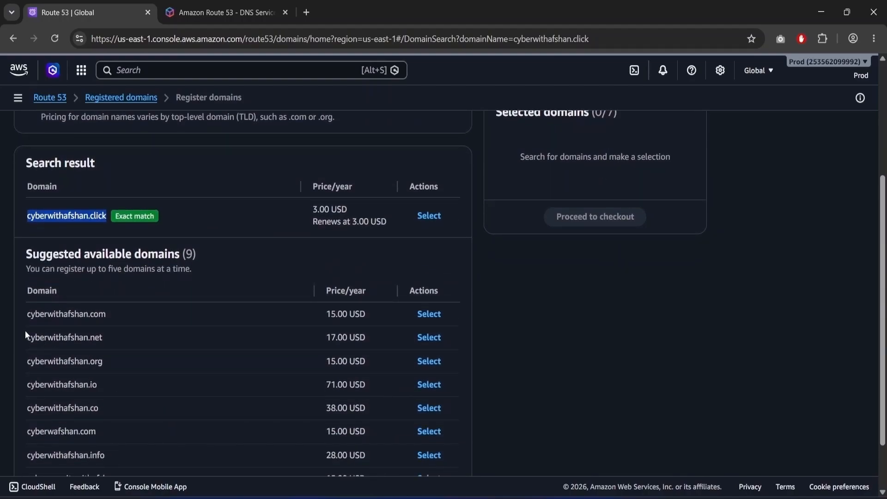
double_click(330, 313)
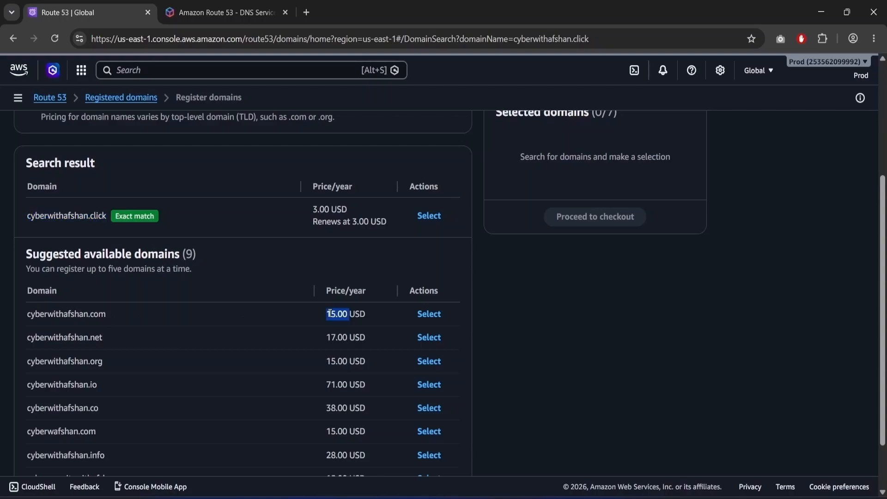
scroll(330, 313, up, 3)
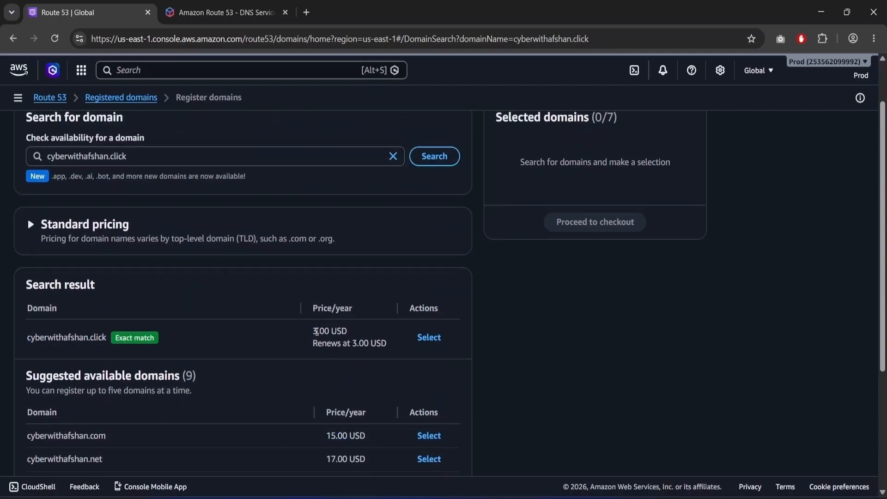
double_click(324, 331)
scroll(328, 335, down, 4)
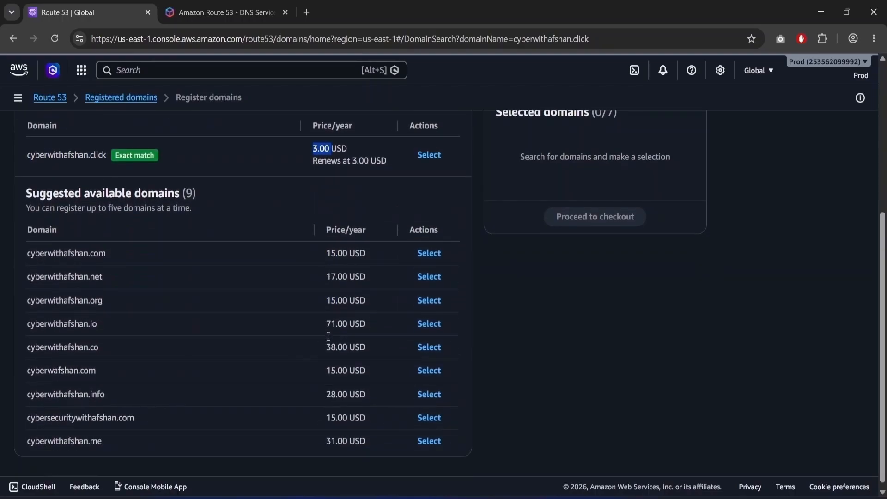
scroll(336, 398, up, 4)
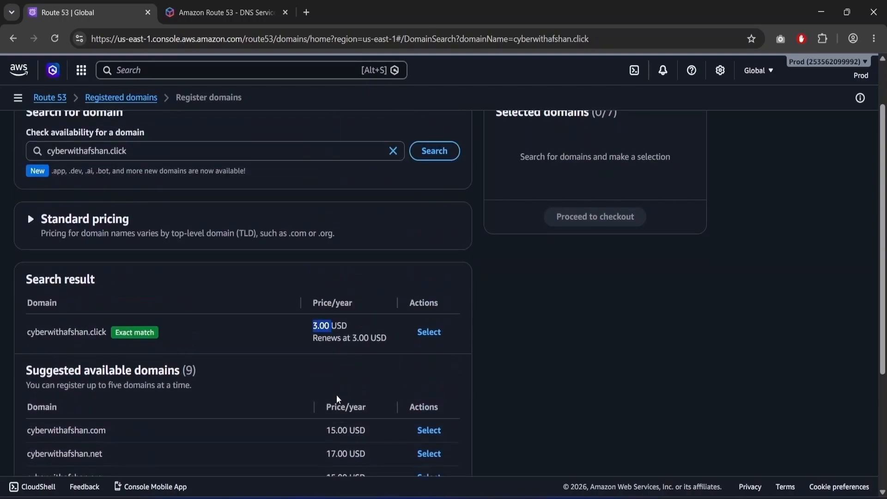
Step: Select cyberwithafshan.click for registration and proceed to checkout, skipping the additional domain extensions
click(439, 337)
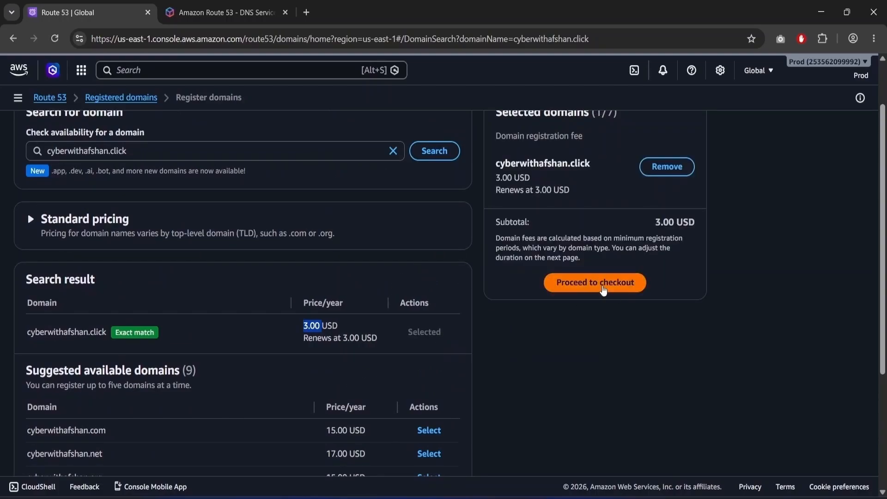
scroll(601, 291, up, 2)
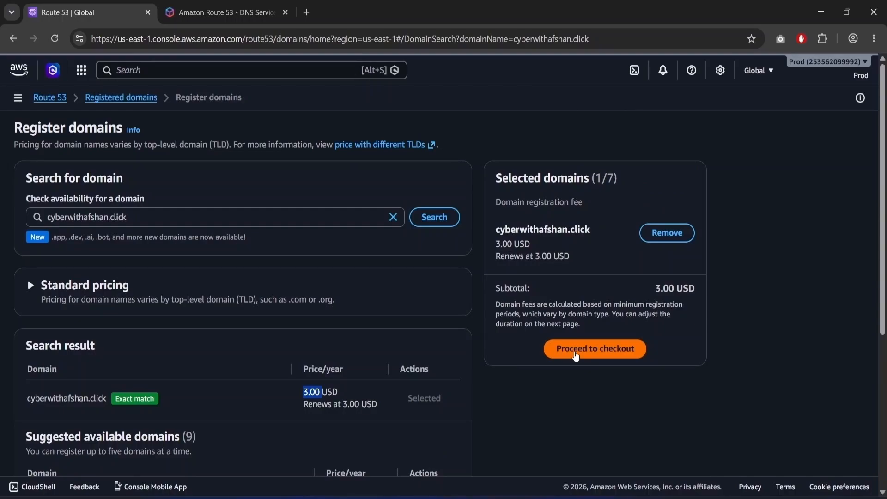
click(575, 354)
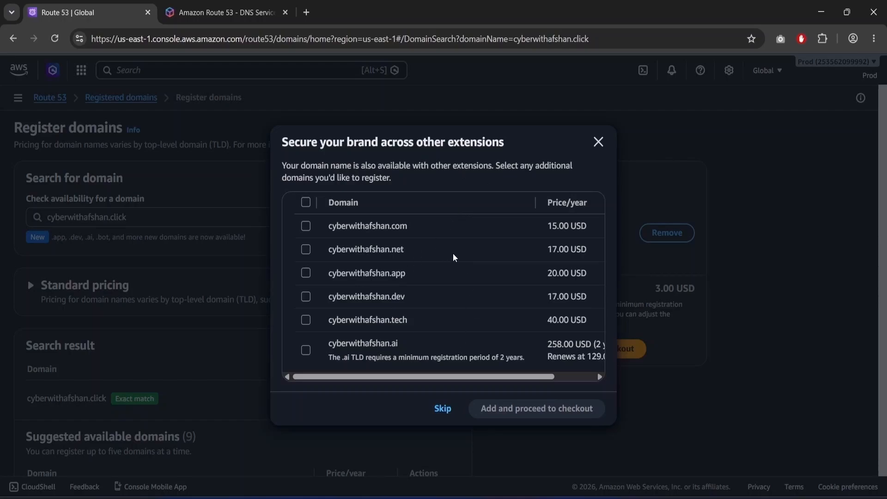
click(442, 408)
Step: Turn off auto-renew for the domain in the pricing options and continue to the contact information
drag(194, 225, 324, 219)
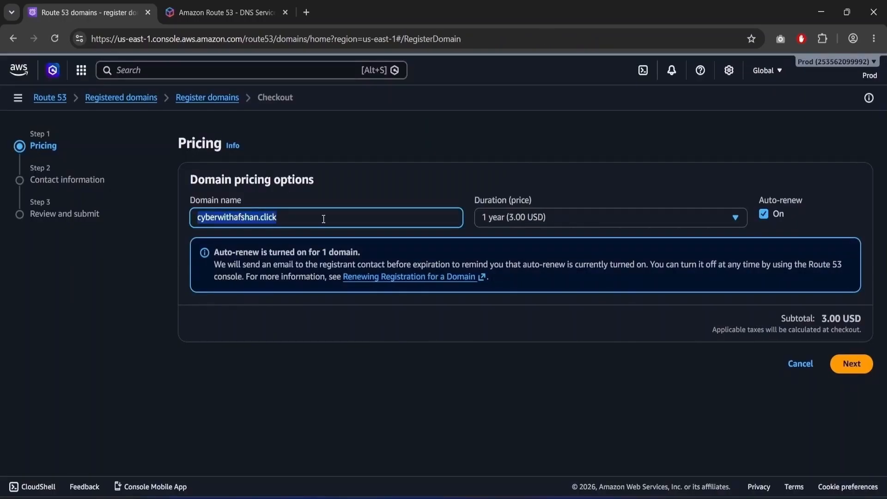
click(645, 365)
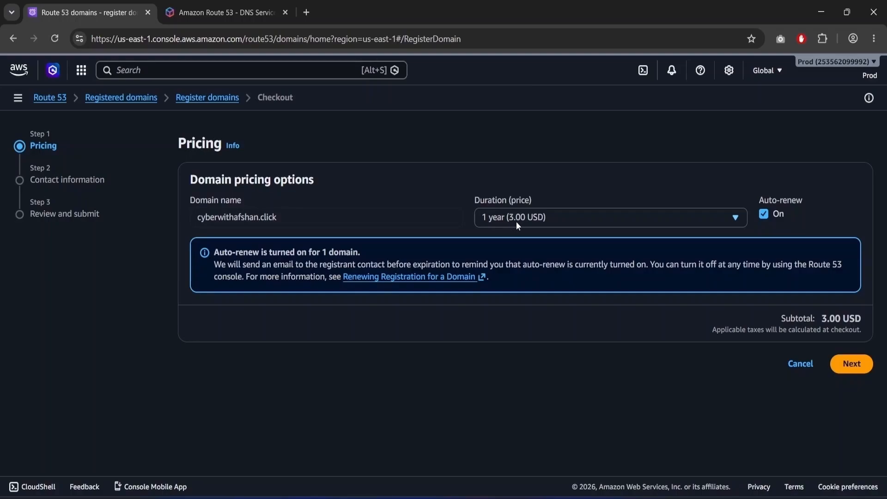
click(764, 214)
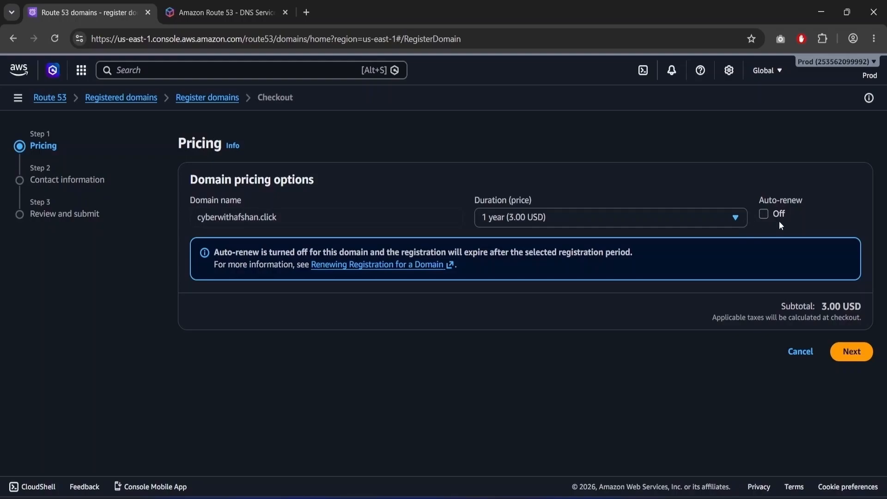
click(847, 353)
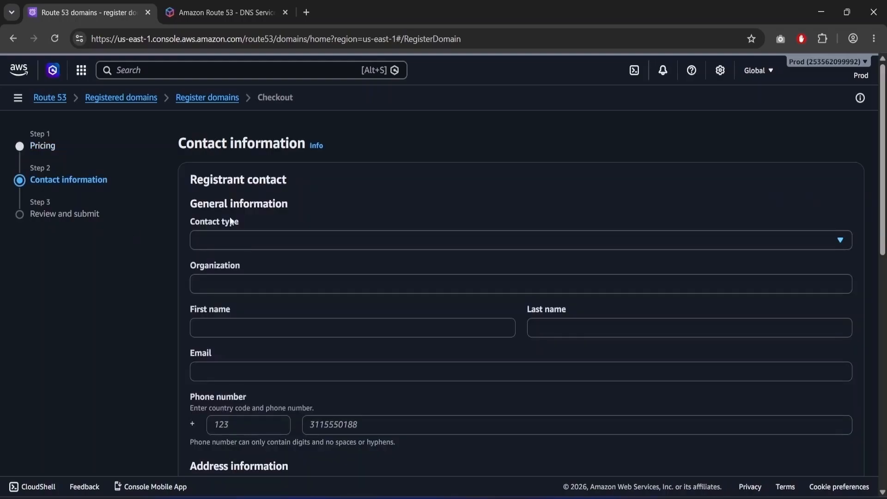
Step: Set the registrant's contact type to Person
click(222, 244)
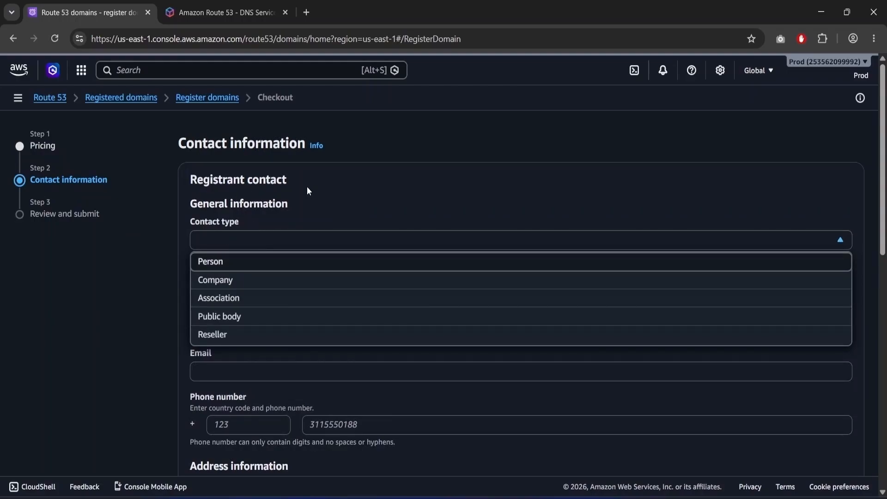
click(235, 256)
drag(190, 204, 312, 204)
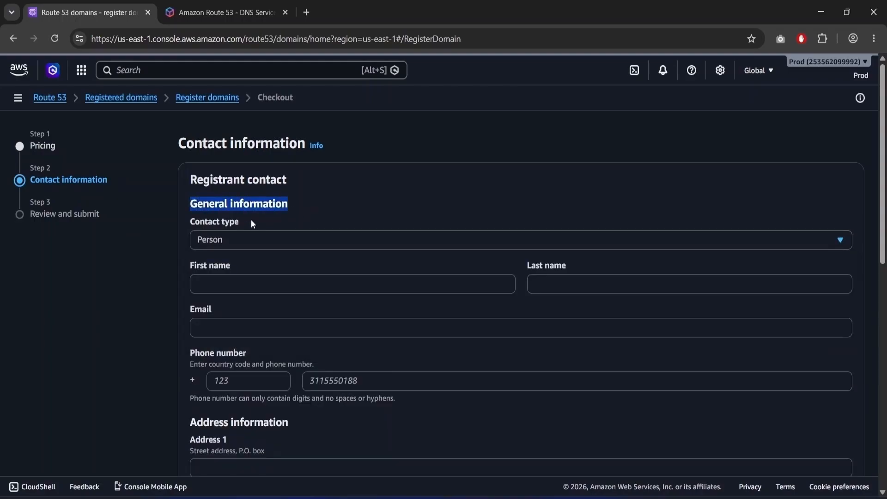
click(233, 243)
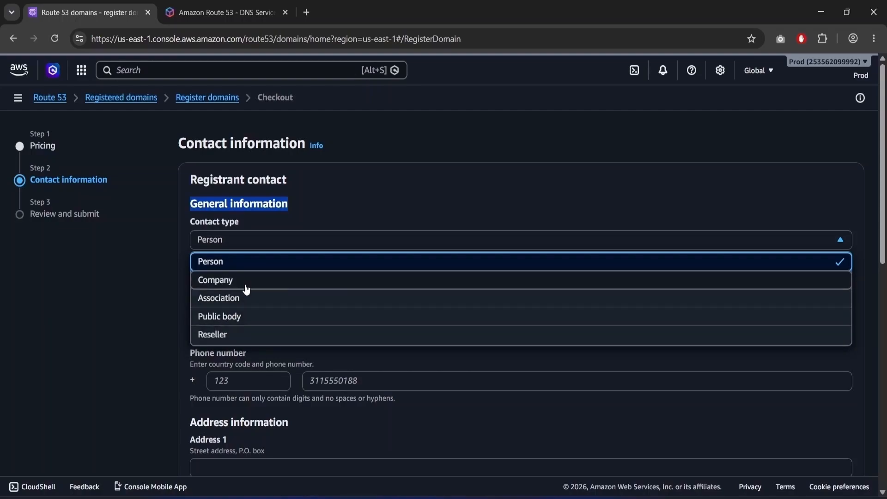
click(246, 265)
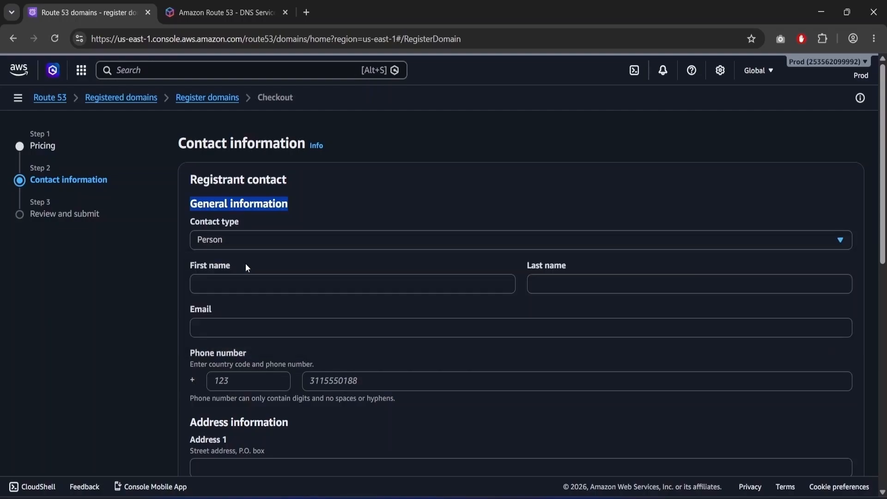
Step: Fill in the registrant's first name, last name, e-mail address and phone number with country code
click(258, 285)
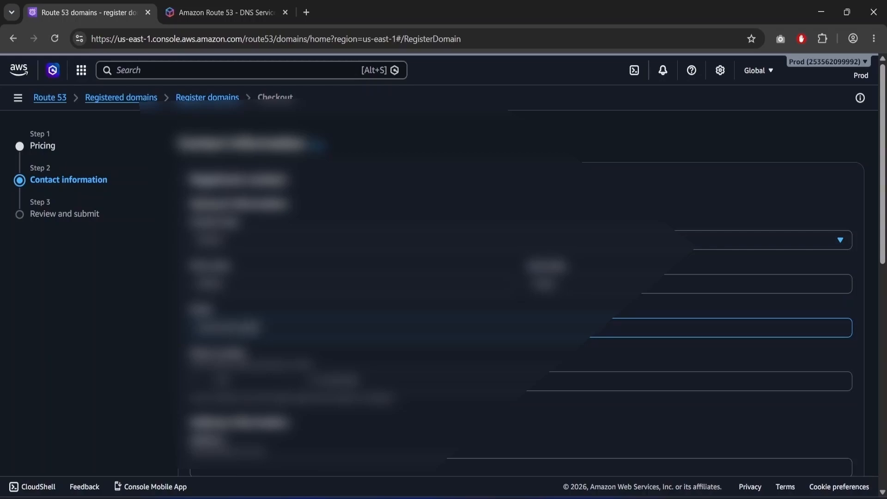
text(@gmail.com)
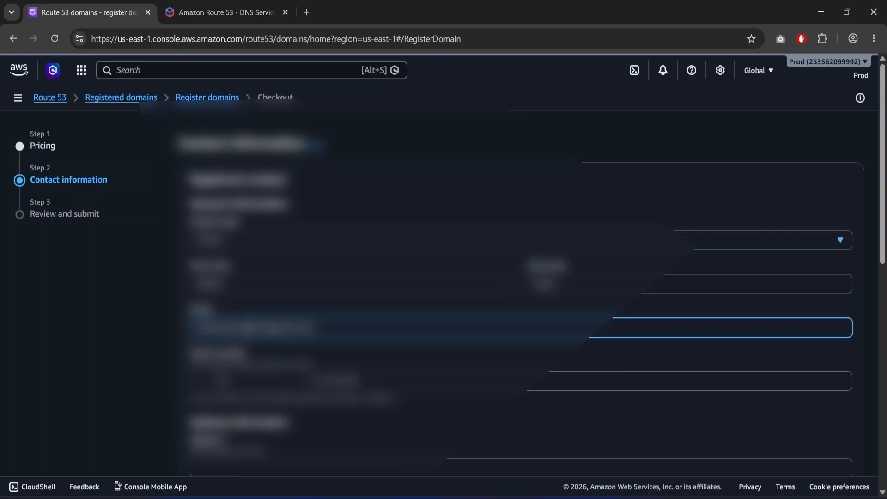
click(233, 380)
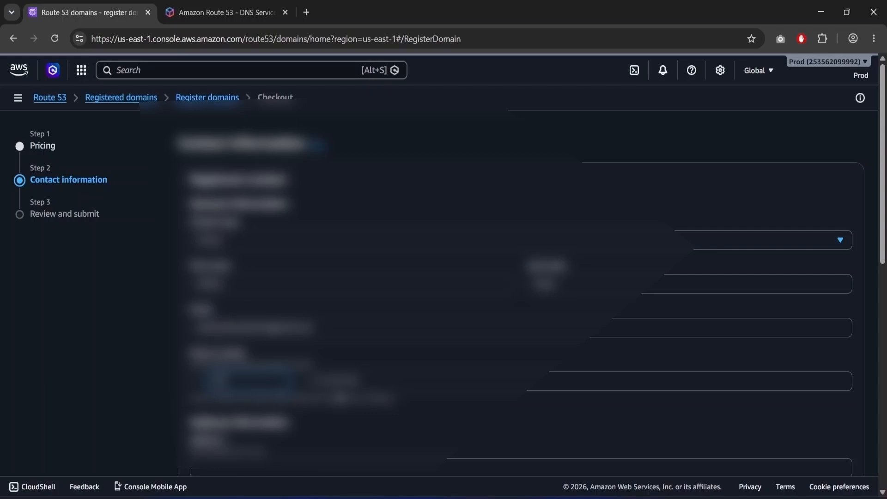
click(346, 381)
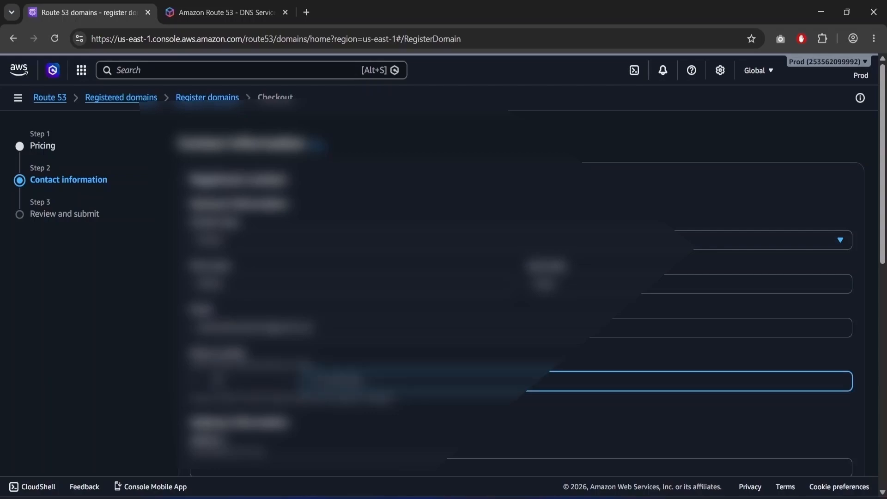
text(00)
key(Tab)
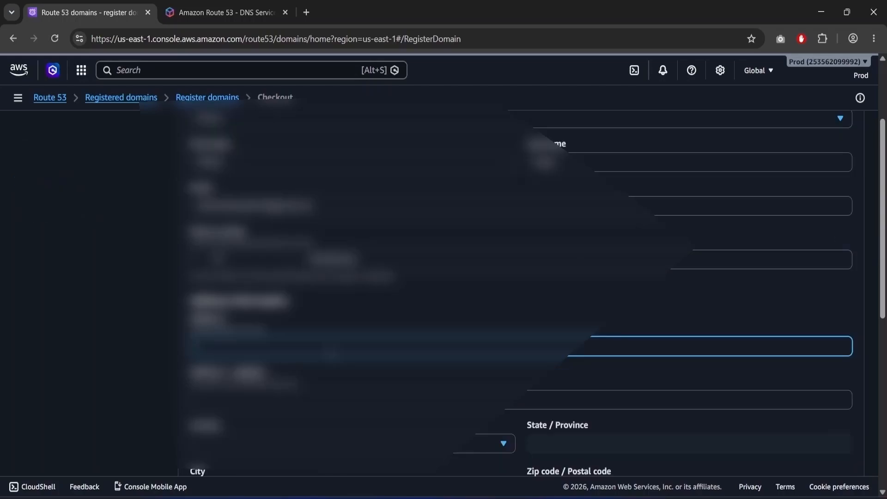
Step: Enter the registrant's street address and choose the country in the address information
text(123 Main St)
scroll(331, 354, down, 3)
click(368, 265)
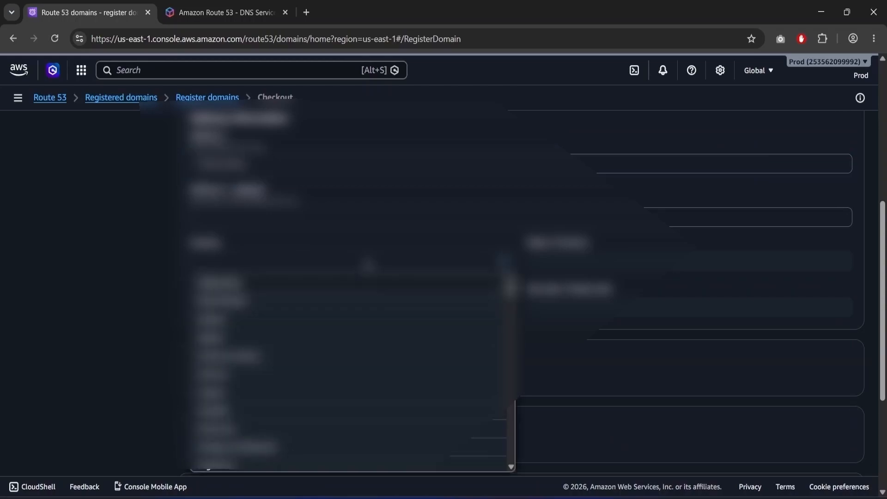
text(in)
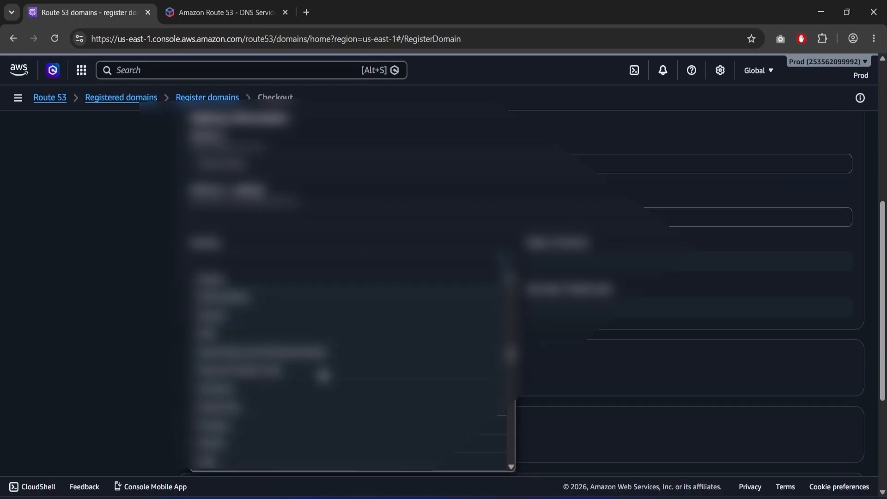
click(279, 467)
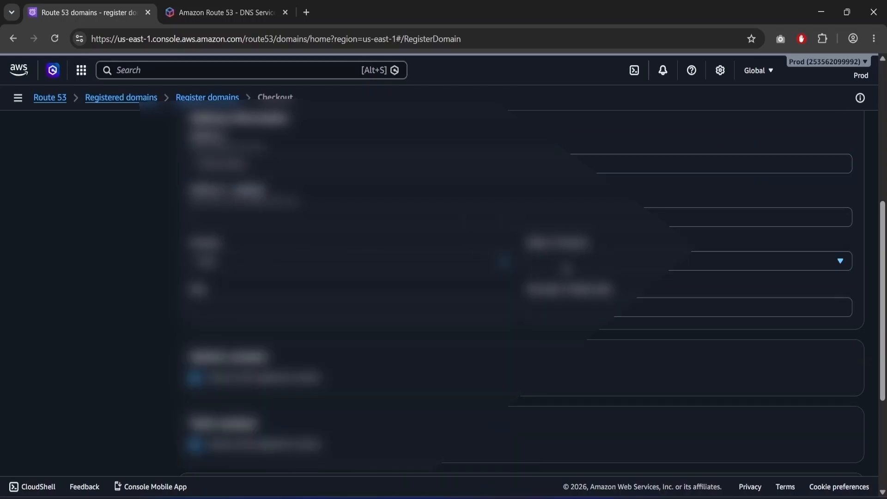
Step: Choose the registrant's state and fill in the city and postal code in the address information
click(567, 267)
scroll(576, 378, down, 5)
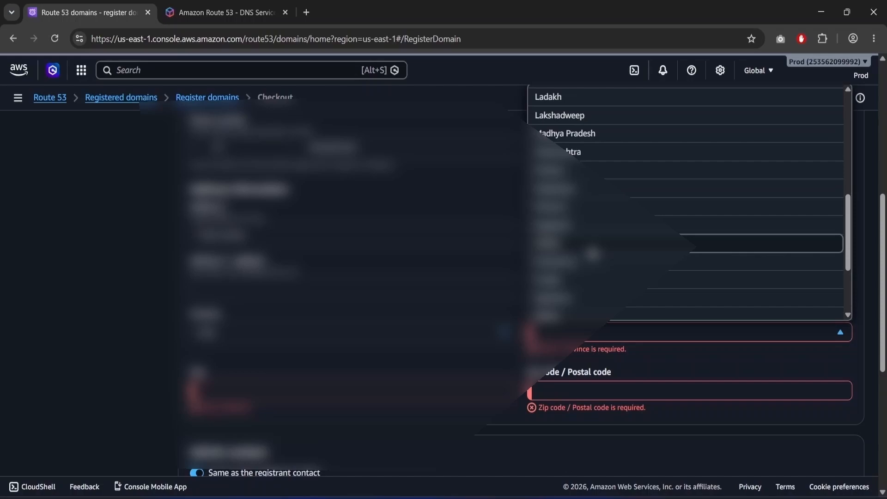
click(580, 151)
scroll(580, 152, down, 3)
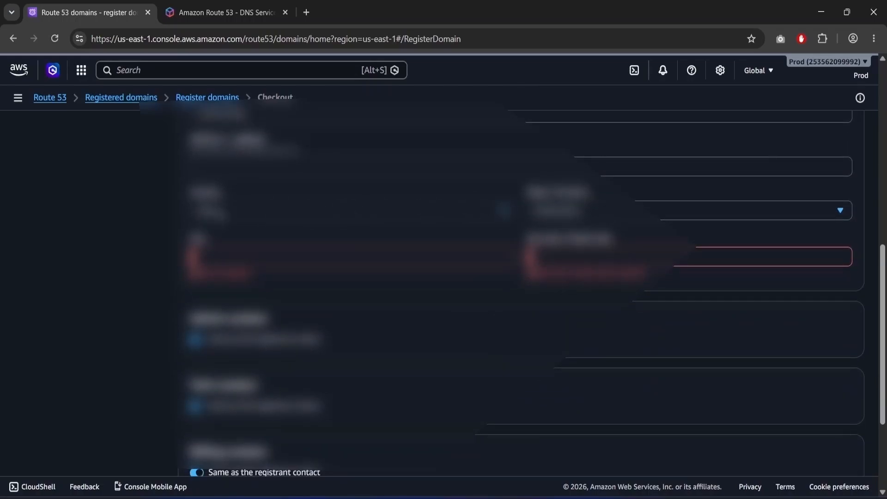
click(232, 257)
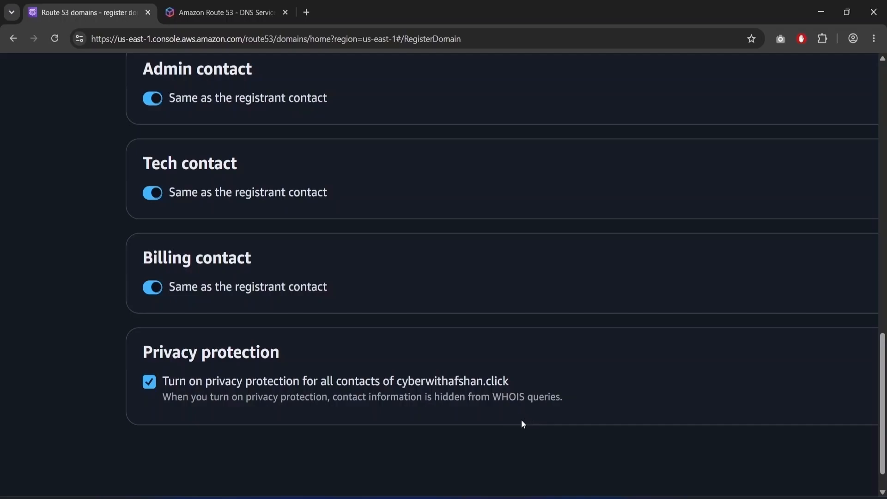
Step: Continue from the contact information to the final review of the domain registration
scroll(521, 419, right, 3)
scroll(521, 420, right, 2)
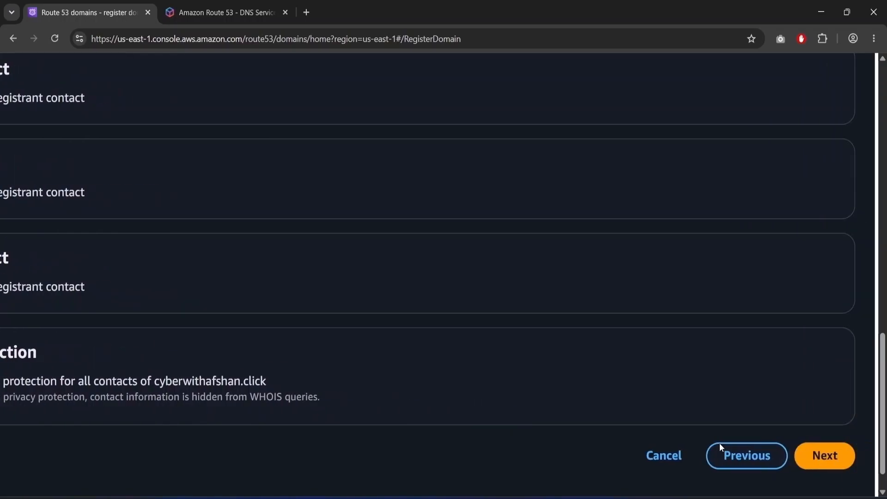
click(816, 459)
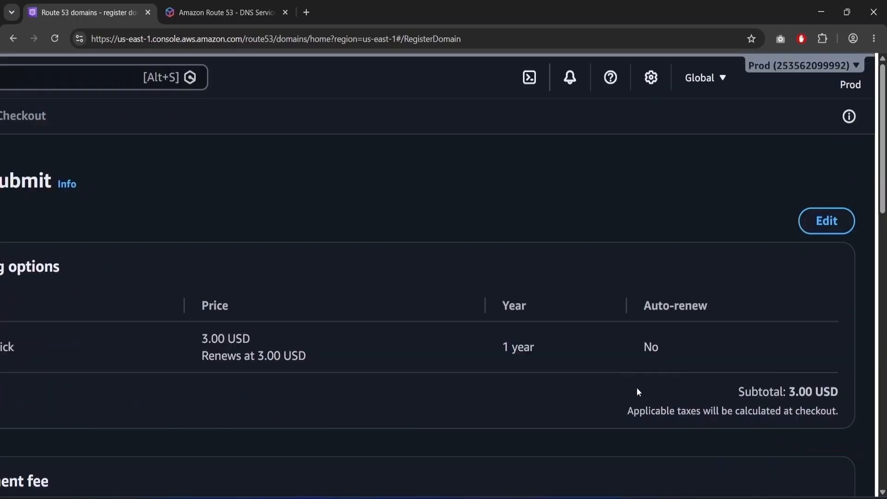
Step: Review the domain name, price, registration period and auto-renew setting in the domain pricing options
key(ctrl+minus)
key(ctrl+minus)
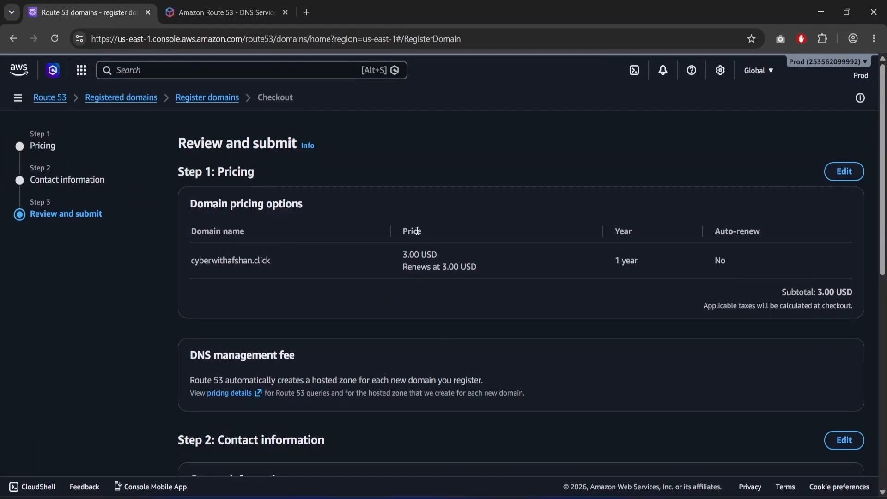
double_click(241, 262)
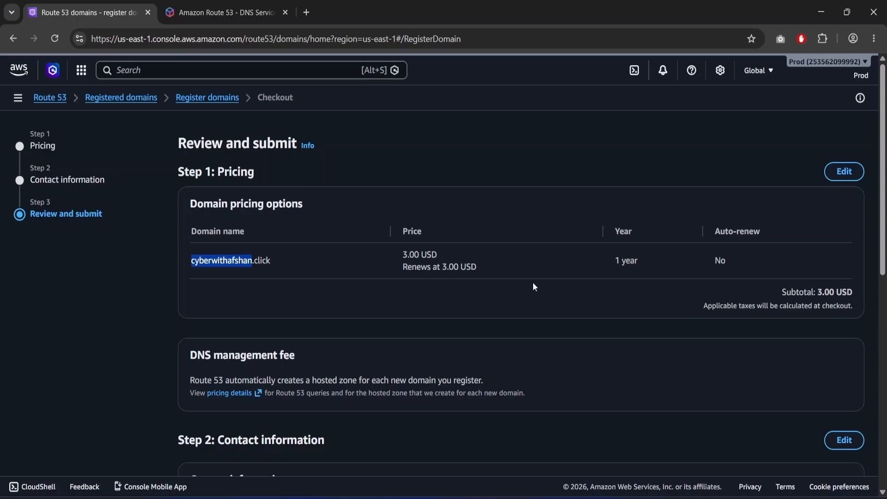
triple_click(626, 265)
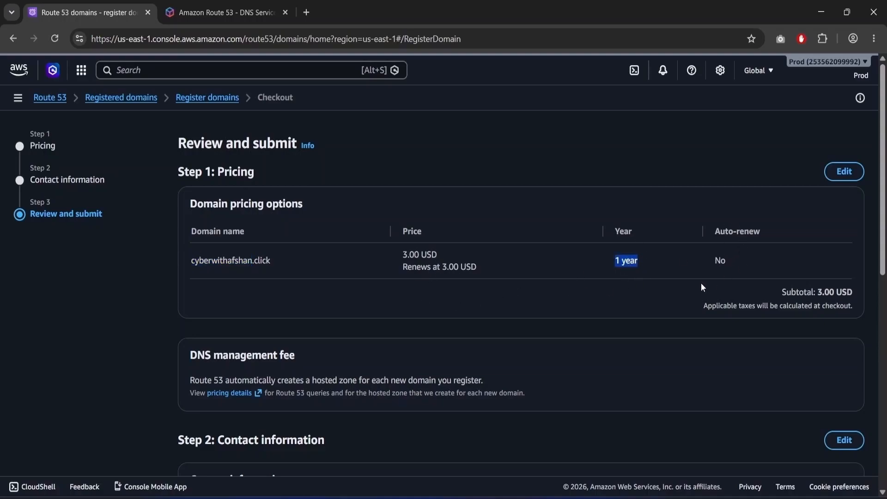
Step: Accept the terms and conditions below the contact summary and submit the domain registration
scroll(702, 285, down, 1)
scroll(522, 286, down, 5)
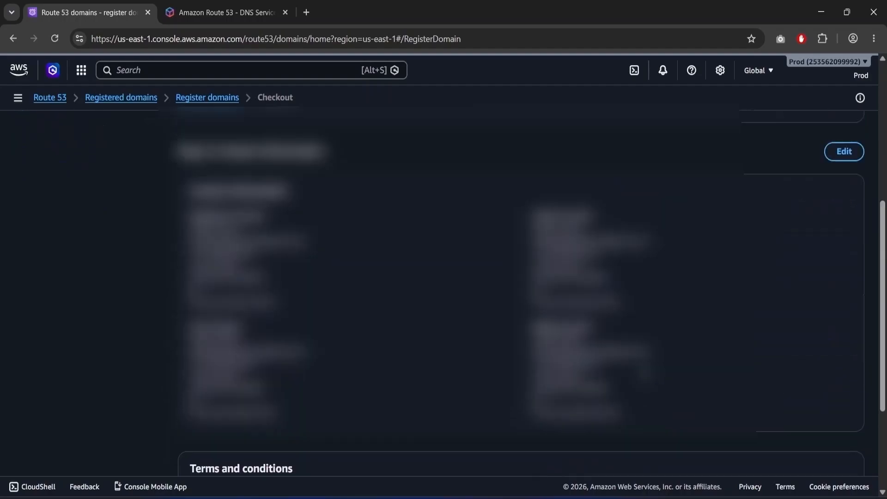
scroll(522, 287, down, 2)
scroll(522, 286, down, 1)
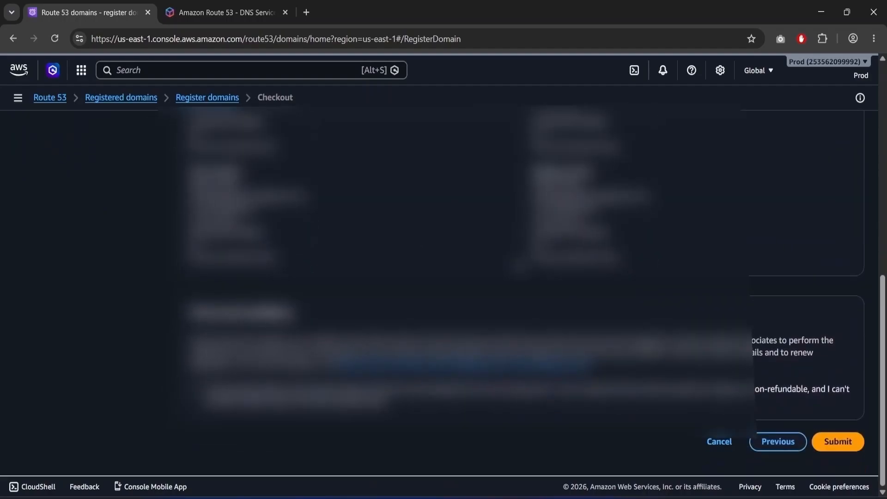
click(195, 389)
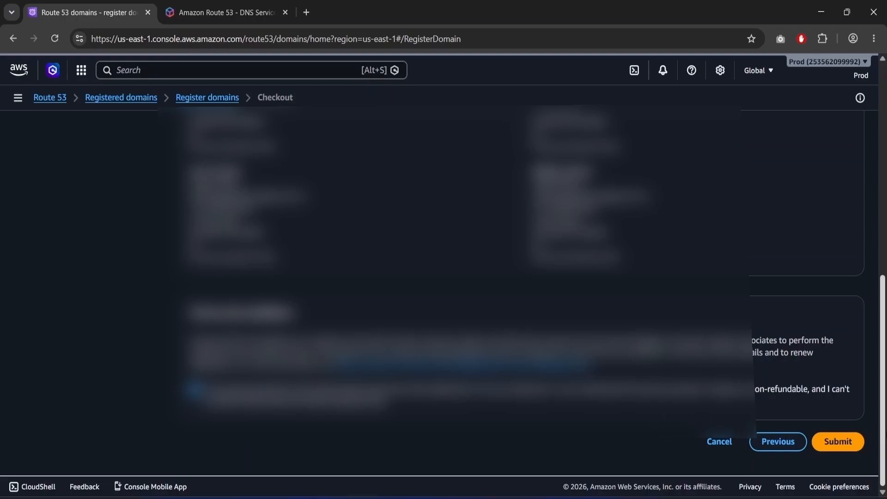
click(838, 441)
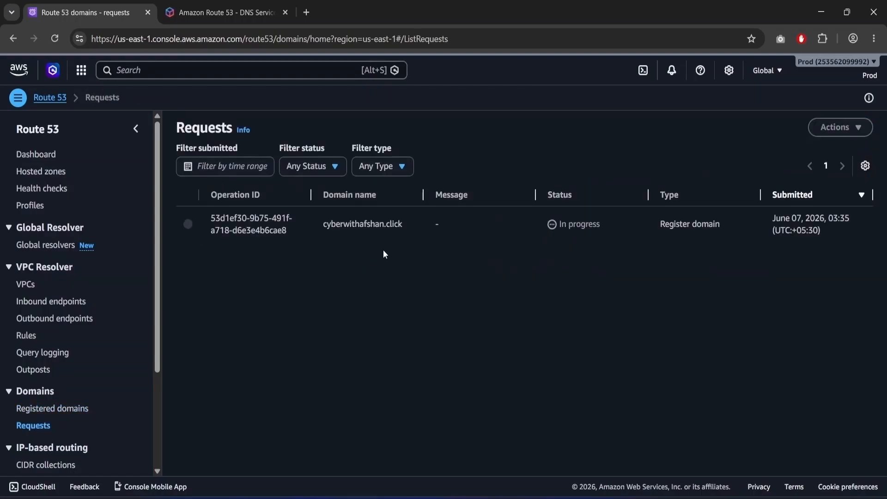
Step: Check the status of the registration request for cyberwithafshan.click in the requests list
double_click(583, 225)
click(200, 232)
triple_click(571, 226)
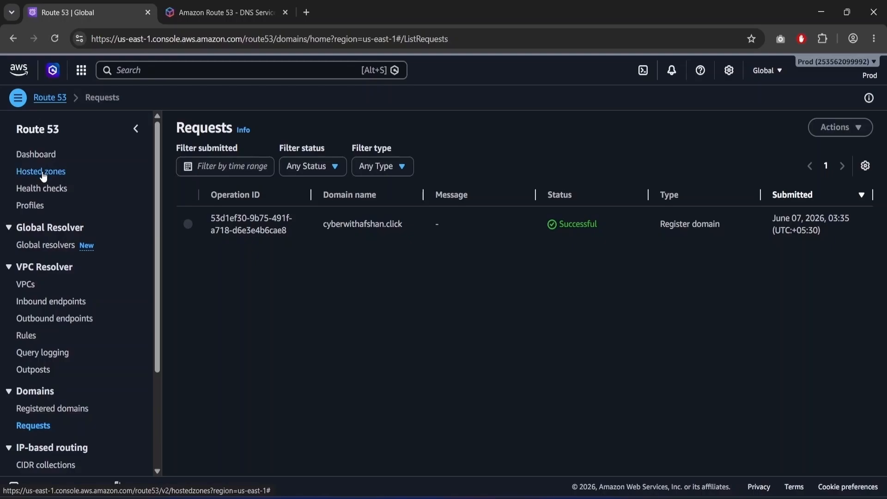
Step: Go to the Route 53 hosted zones and open the zone for cyberwithafshan.click
key(ctrl+plus)
key(ctrl+plus)
key(ctrl+plus)
key(ctrl+plus)
click(82, 180)
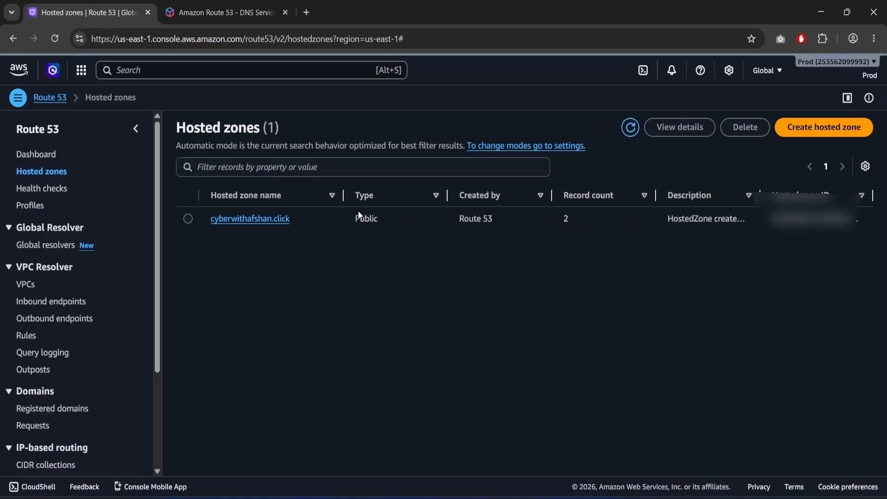
click(258, 221)
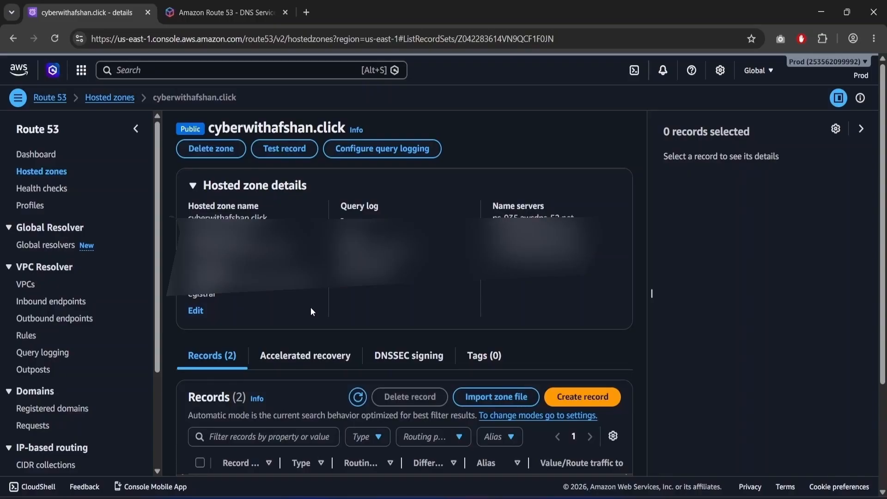
Step: Examine the hosted zone's details and its existing NS and SOA records
double_click(197, 216)
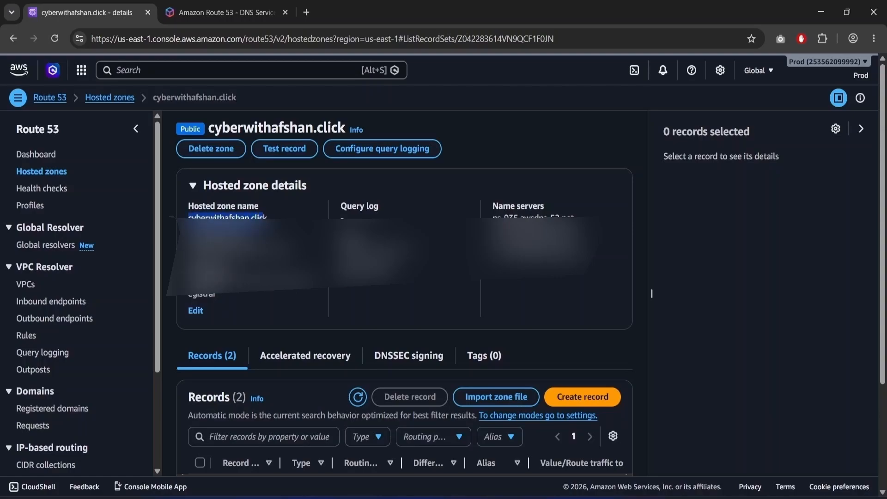
click(651, 293)
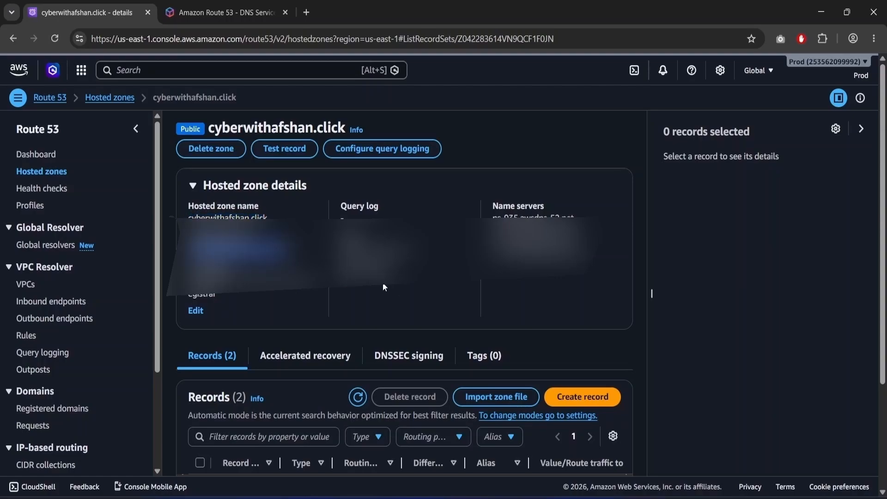
scroll(377, 292, down, 3)
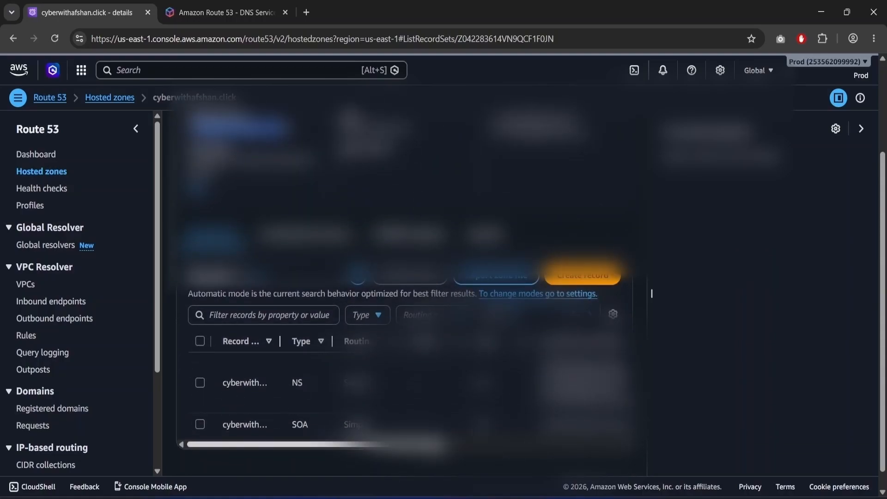
scroll(404, 383, right, 5)
scroll(342, 453, left, 5)
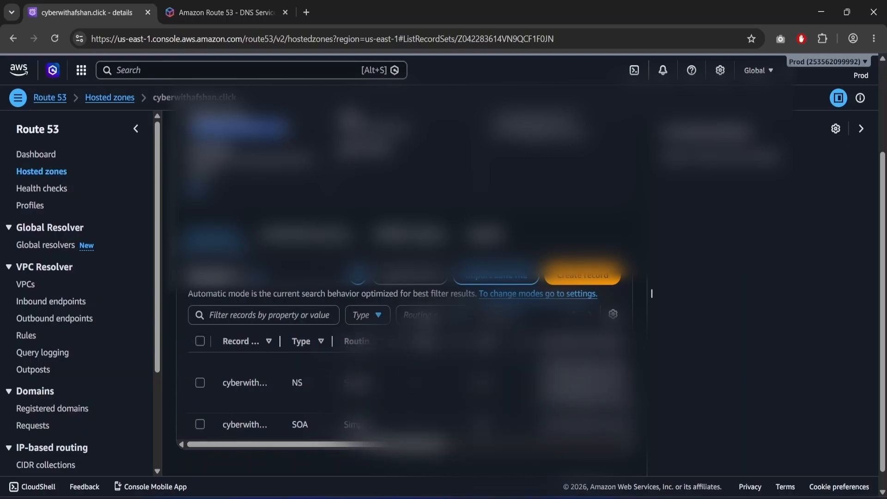
Step: Start creating a new record in the cyberwithafshan.click hosted zone and show the available record types
click(573, 277)
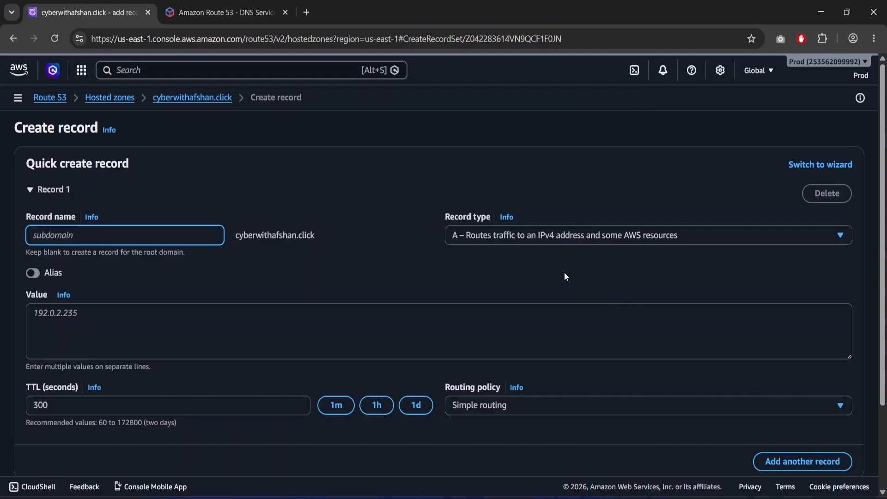
click(555, 232)
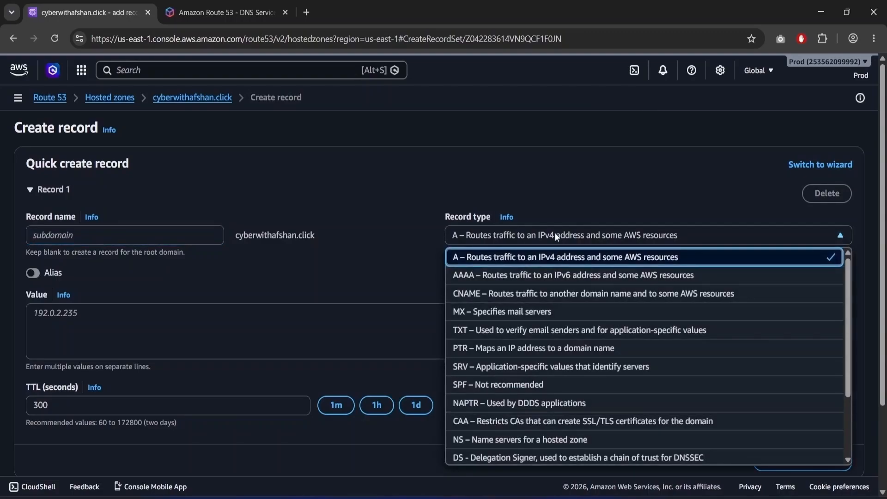